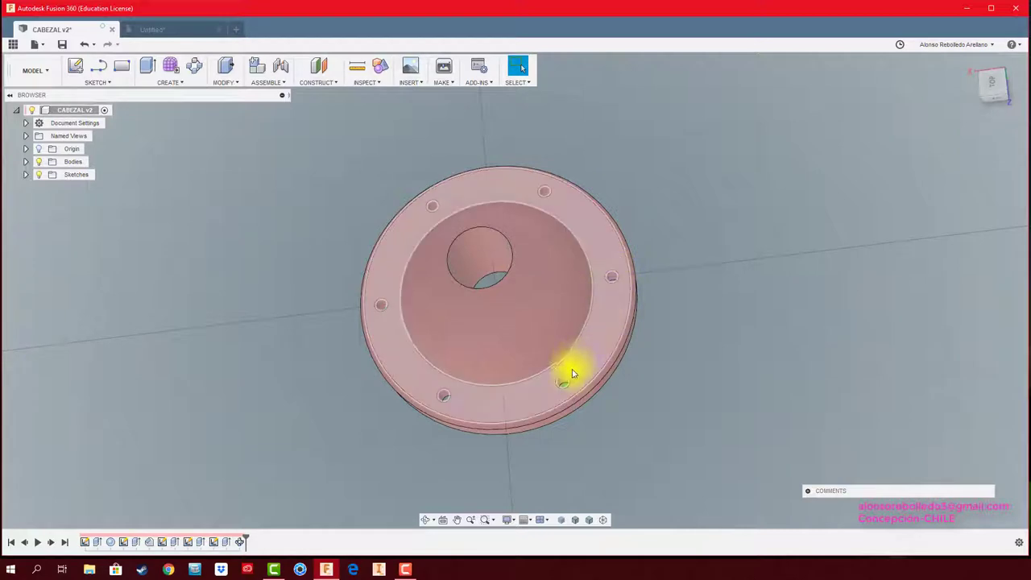
- Orbit the CABEZAL flange model, then switch to its drawing sheet showing front and side views
mouse_move(237, 351)
middle_mouse_down("shift")
mouse_move(223, 285)
mouse_move(243, 272)
mouse_move(179, 153)
middle_mouse_up("shift")
left_click(174, 31)
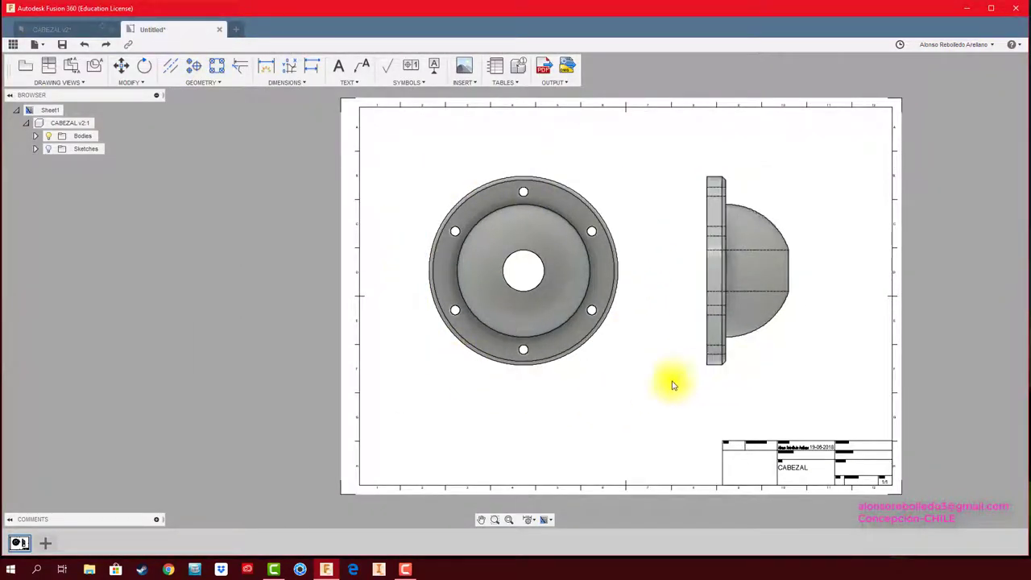
- Add a Full PCD center mark pattern with centre mark across the six front-view bolt holes
scroll(620, 373, "up", 2)
scroll(617, 362, "up", 2)
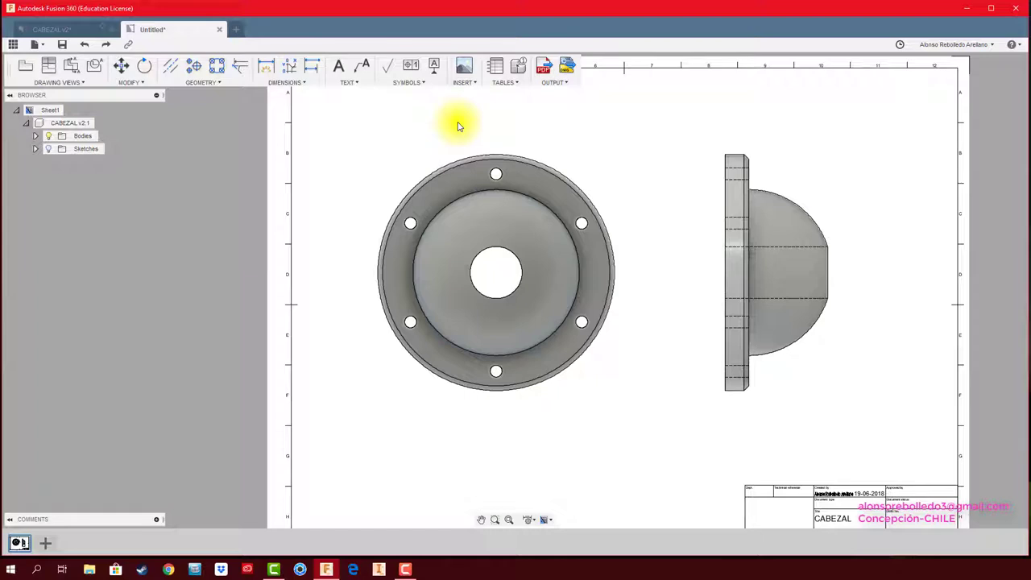
left_click(218, 69)
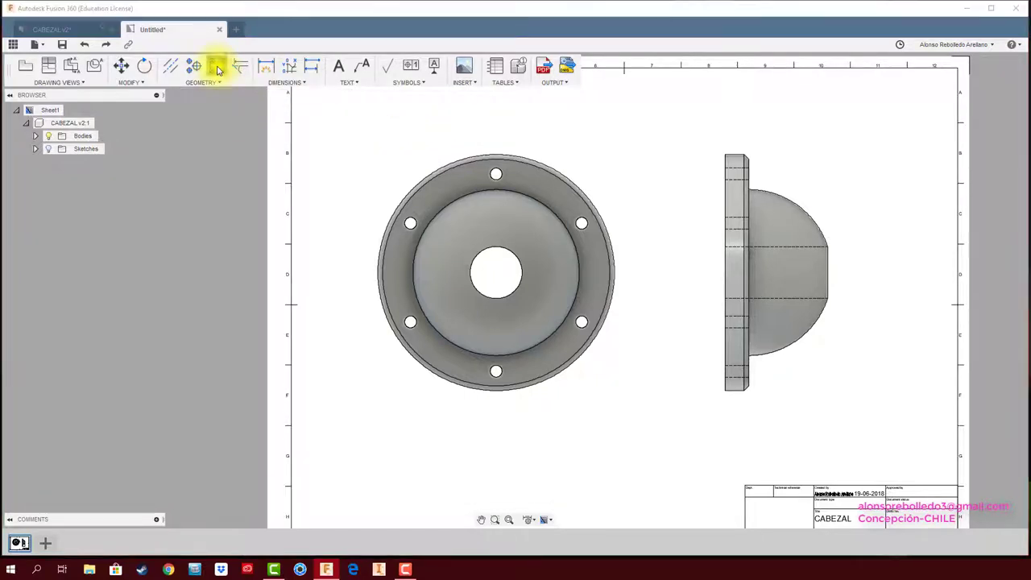
left_click(495, 174)
left_click(493, 179)
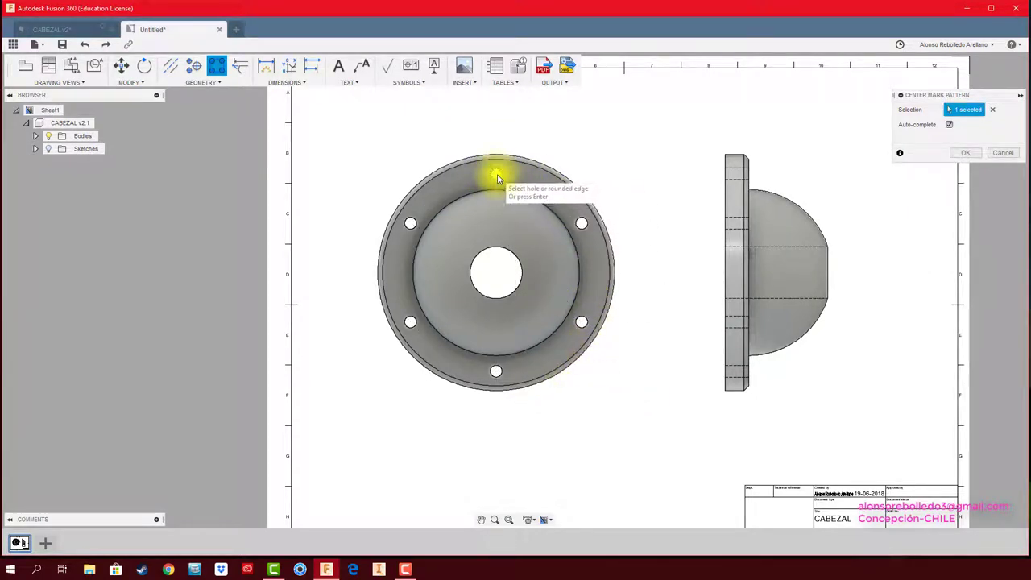
left_click(495, 174)
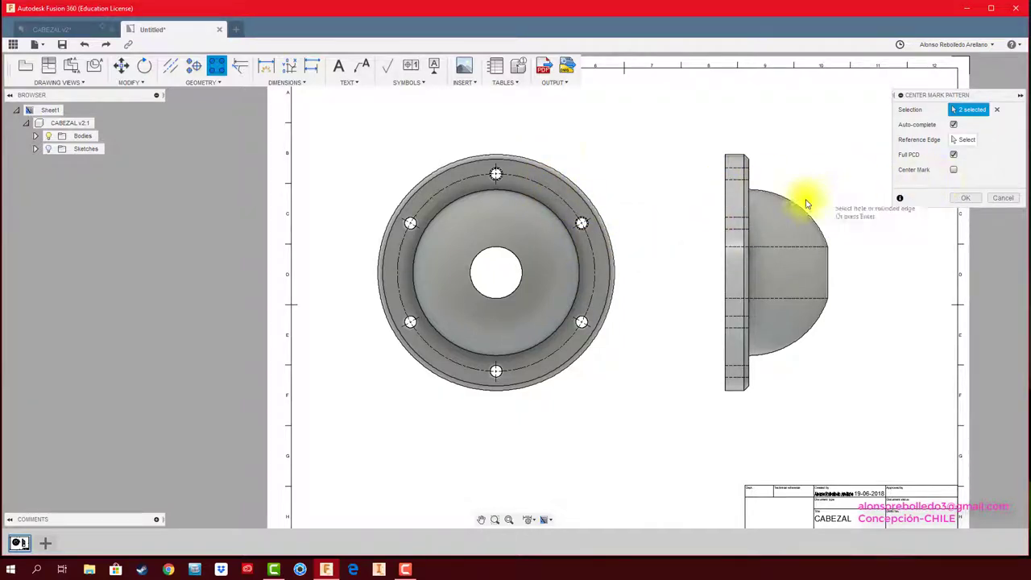
left_click(954, 154)
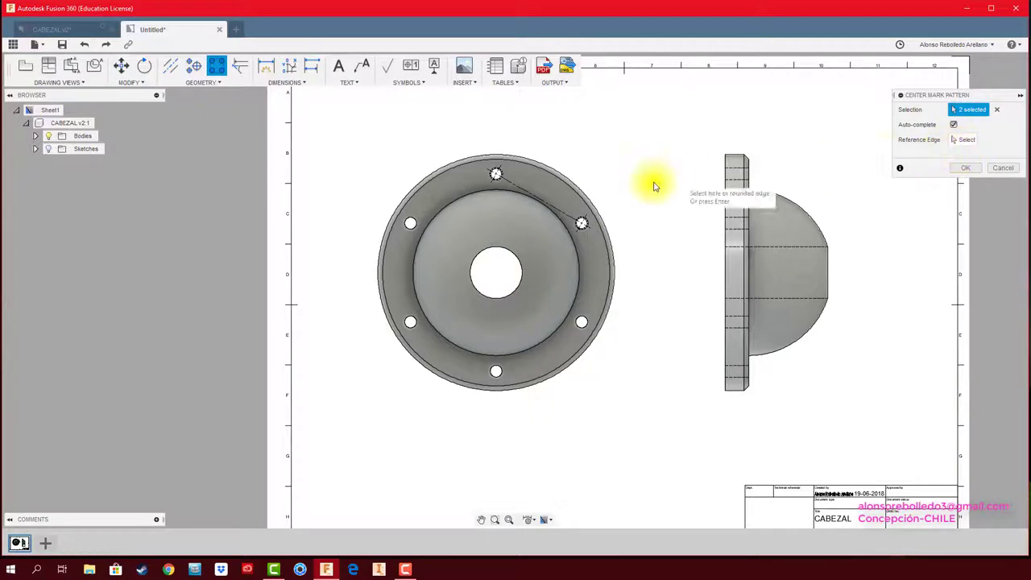
left_click(581, 227)
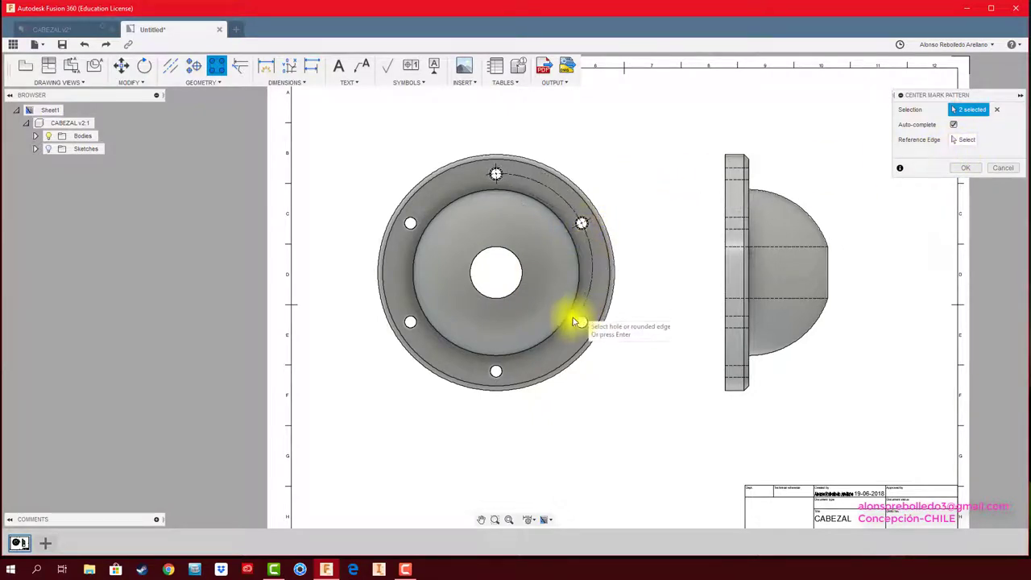
left_click(950, 158)
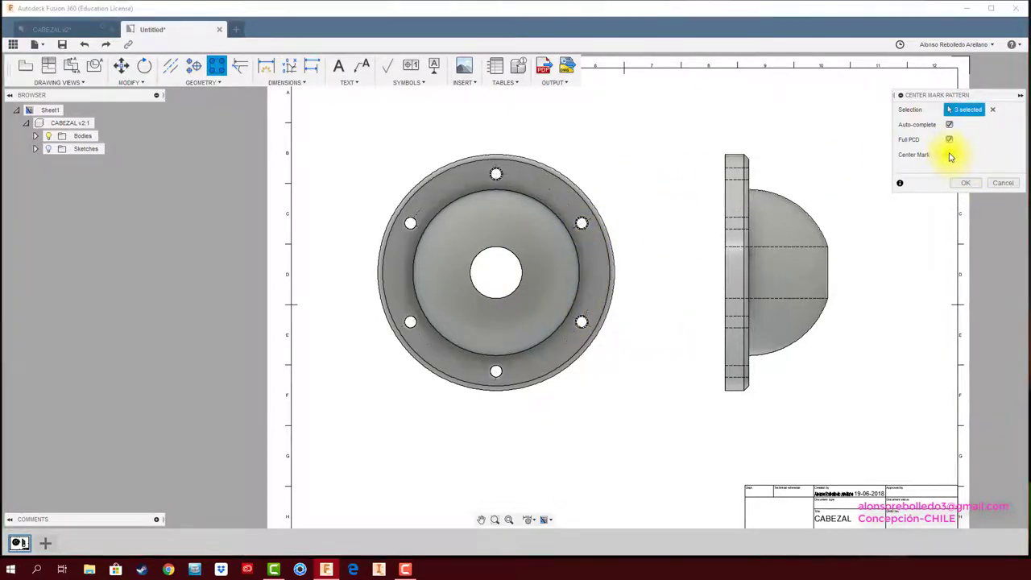
left_click(966, 185)
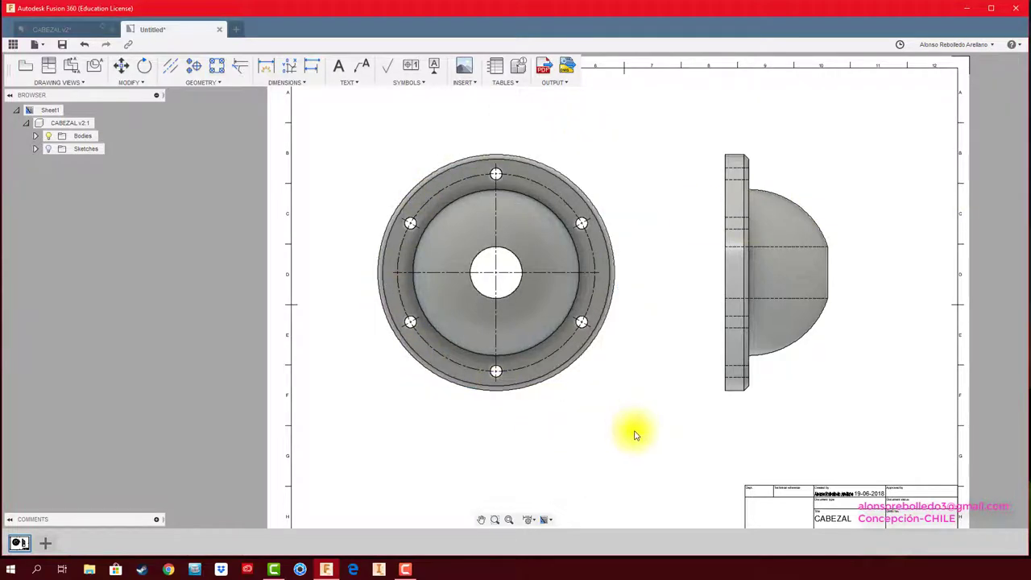
- Dimension the front view's outer circle as Ø100
scroll(580, 354, "up", 2)
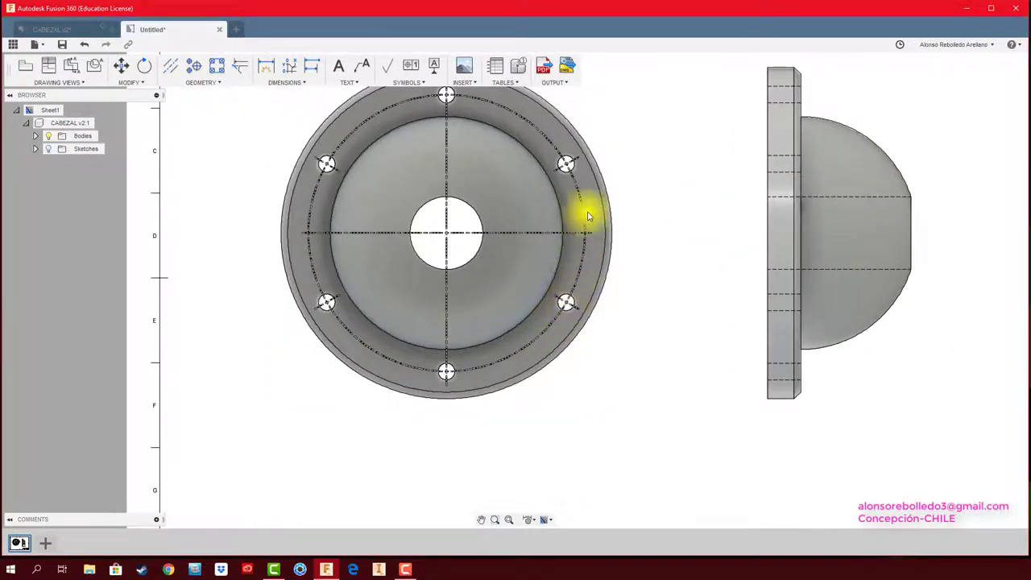
scroll(612, 206, "up", 2)
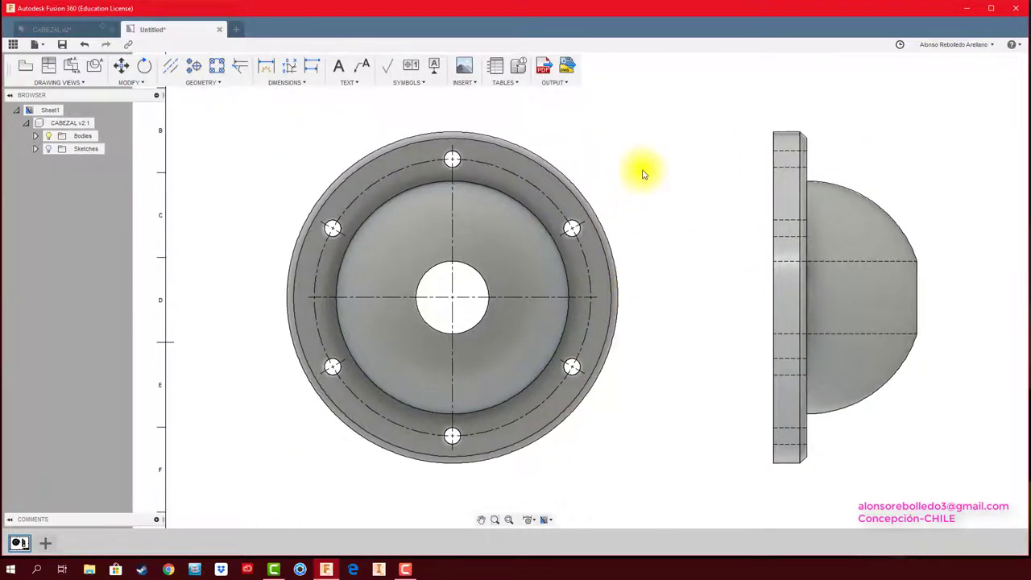
left_click(265, 68)
left_click(537, 148)
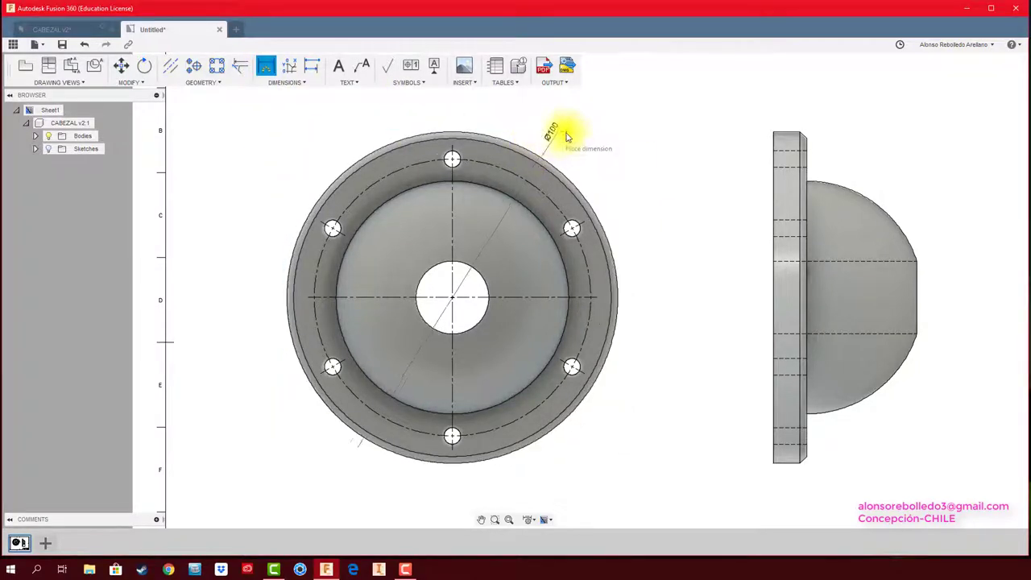
left_click(580, 145)
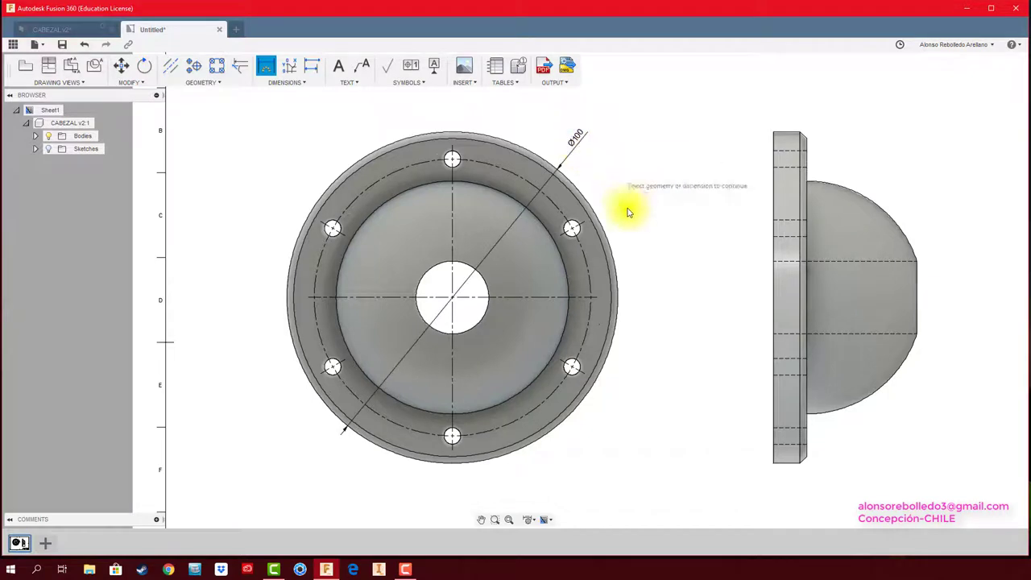
- Dimension the dashed bolt circle as a radius, placing R41.77
scroll(632, 270, "up", 2)
left_click(593, 237)
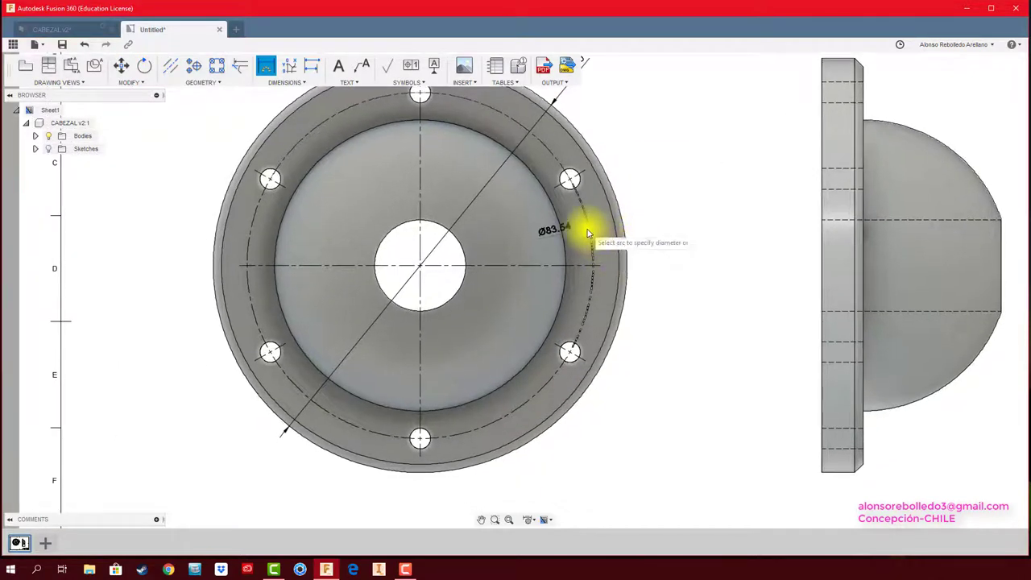
right_click(645, 207)
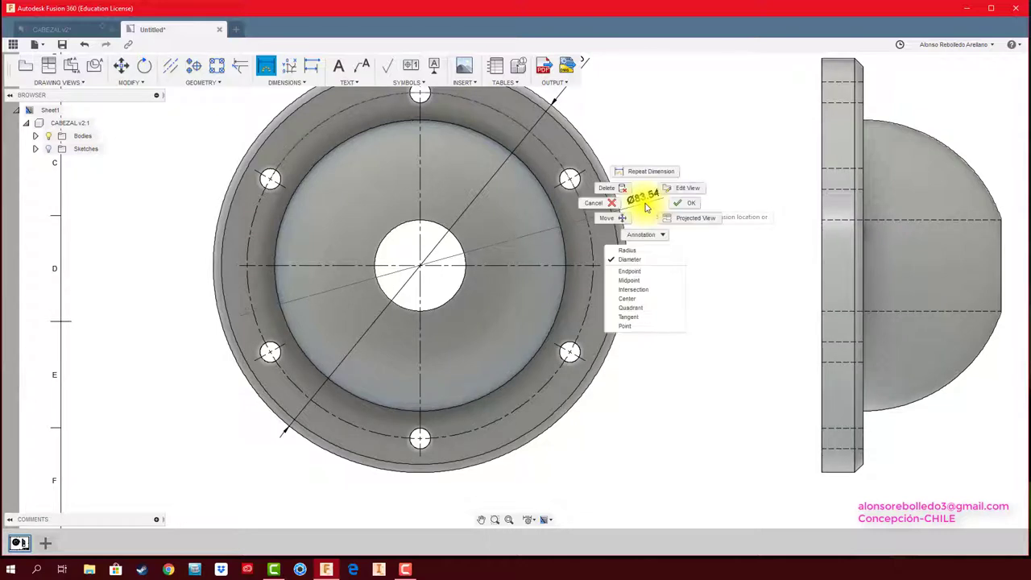
left_click(635, 252)
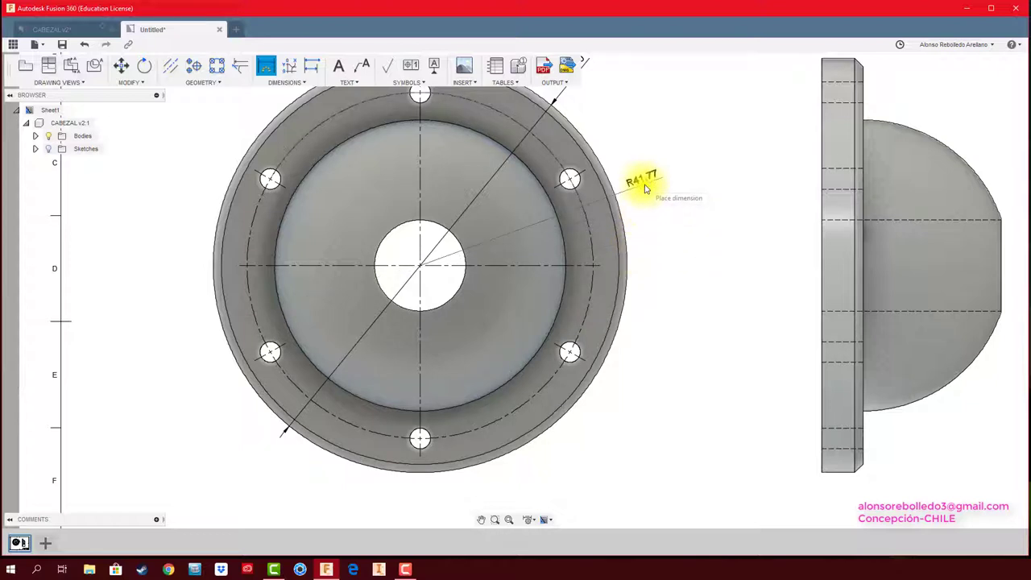
scroll(651, 250, "down", 1)
scroll(657, 270, "down", 1)
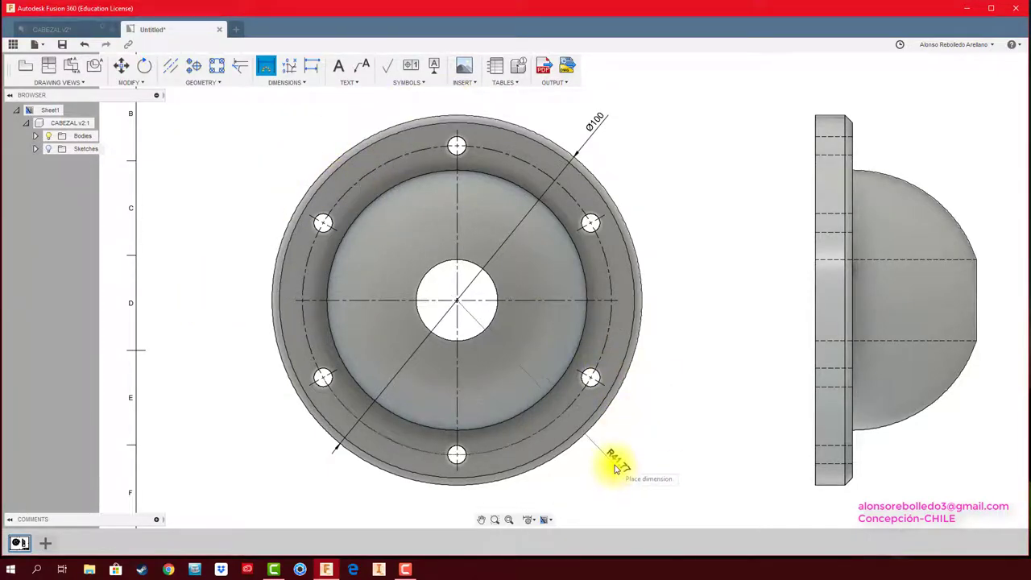
left_click(614, 467)
scroll(686, 362, "down", 1)
scroll(644, 322, "up", 1)
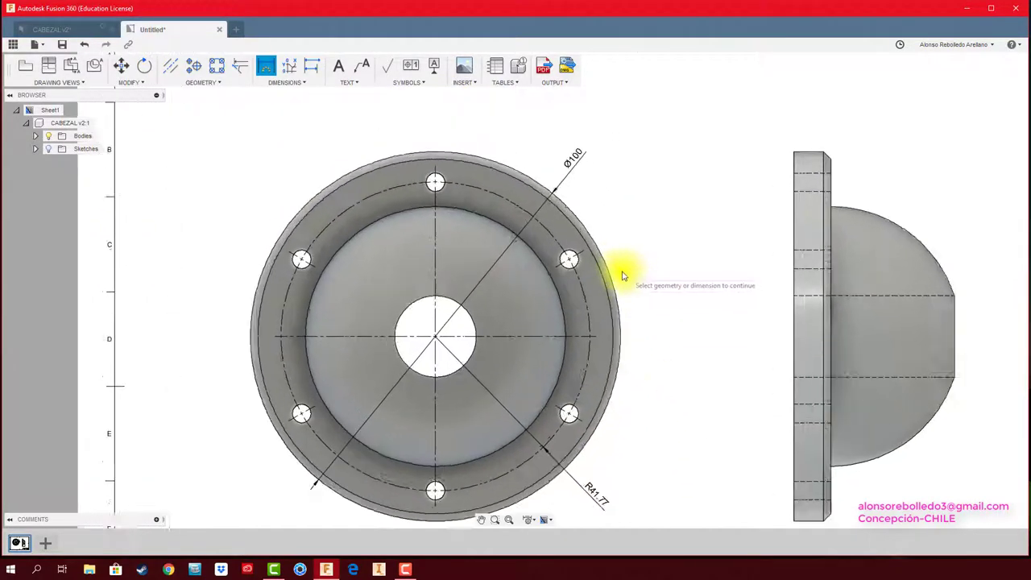
scroll(622, 277, "up", 4)
- Dimension the upper-right bolt hole as Ø5
left_click(522, 241)
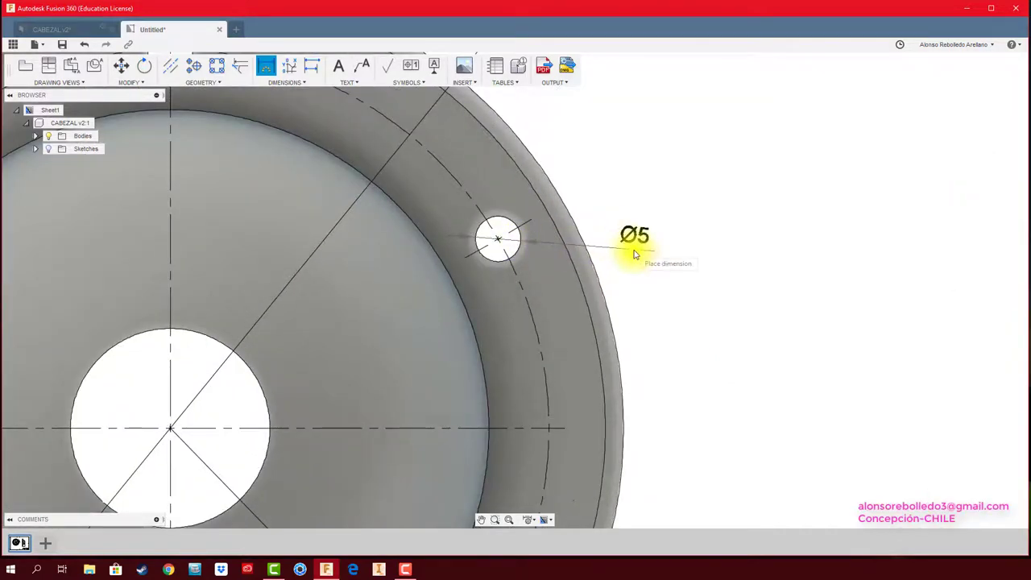
left_click(634, 255)
scroll(645, 274, "down", 2)
scroll(669, 333, "down", 1)
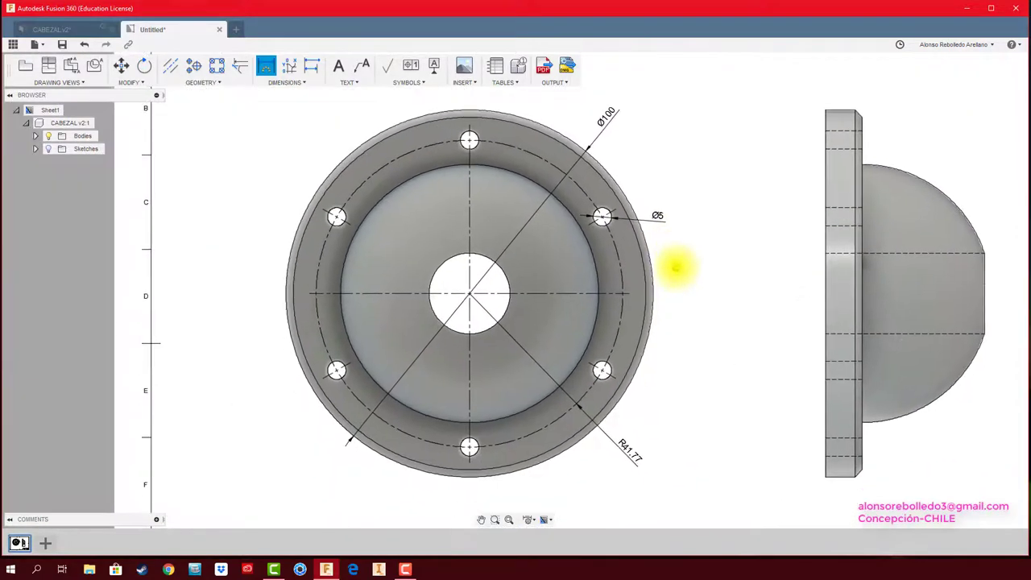
scroll(679, 267, "up", 1)
scroll(334, 362, "up", 2)
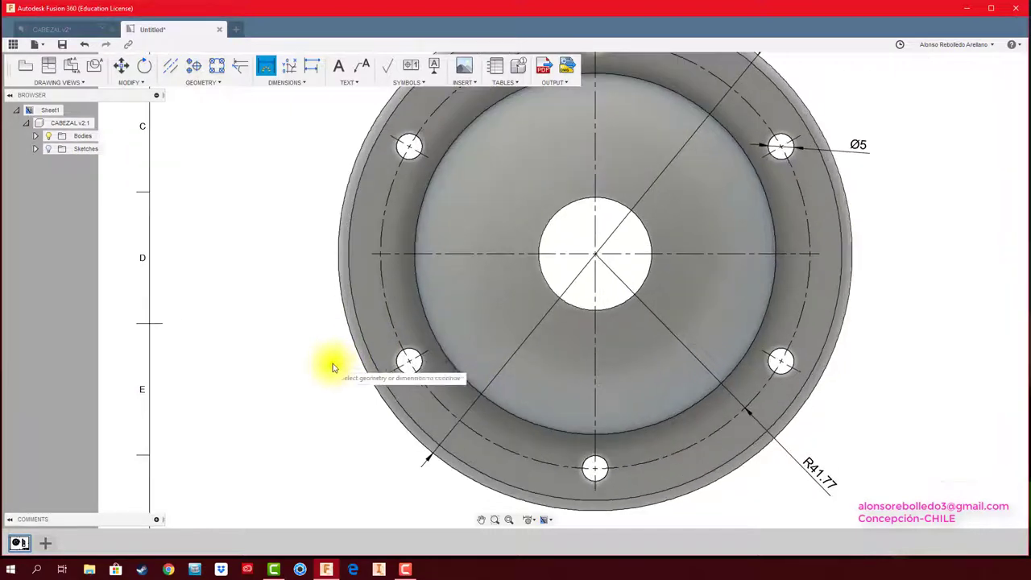
scroll(322, 322, "up", 1)
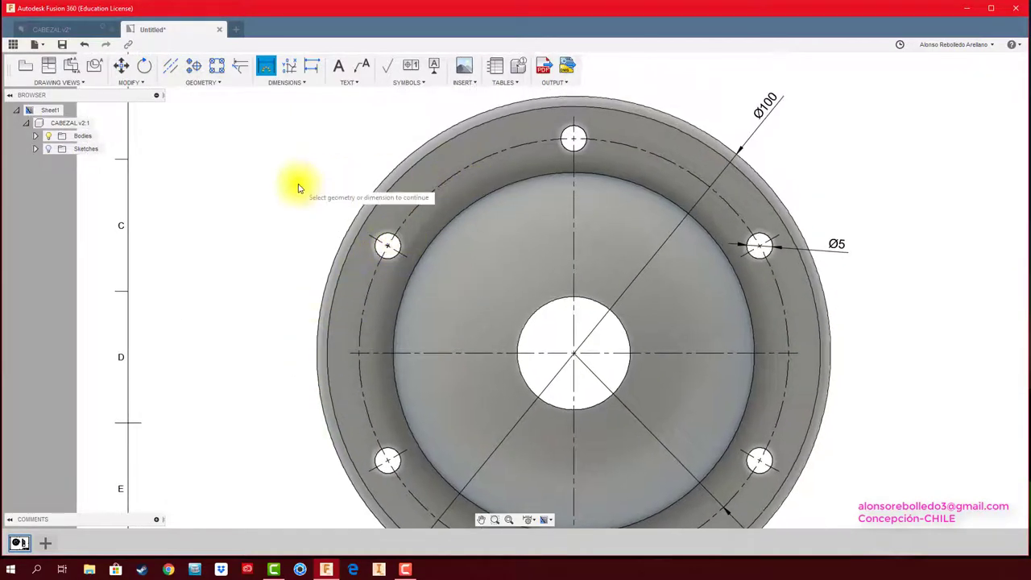
- Add a 30° angular dimension from the horizontal centreline to the bolt hole
left_click(286, 83)
left_click(274, 135)
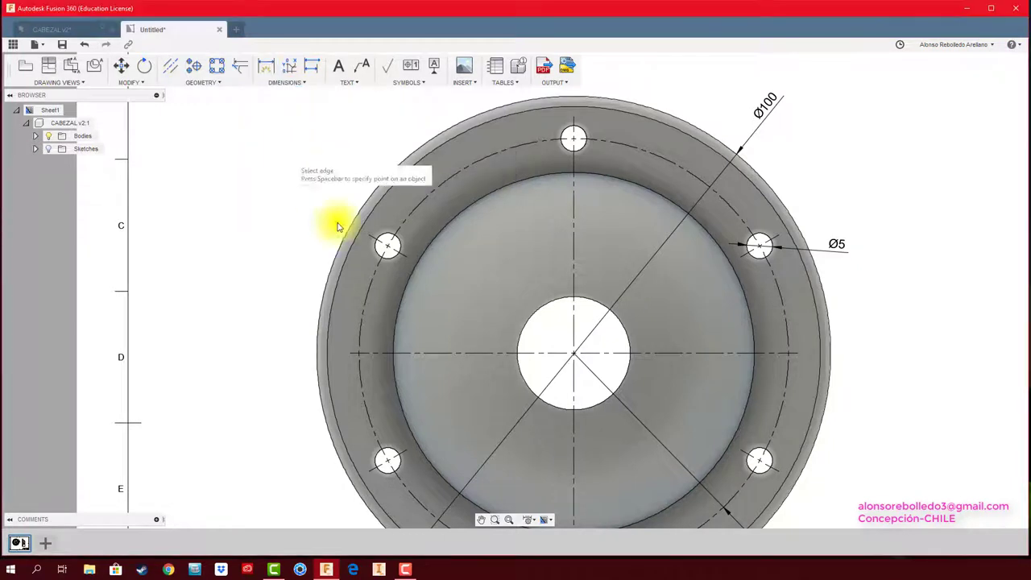
left_click(414, 354)
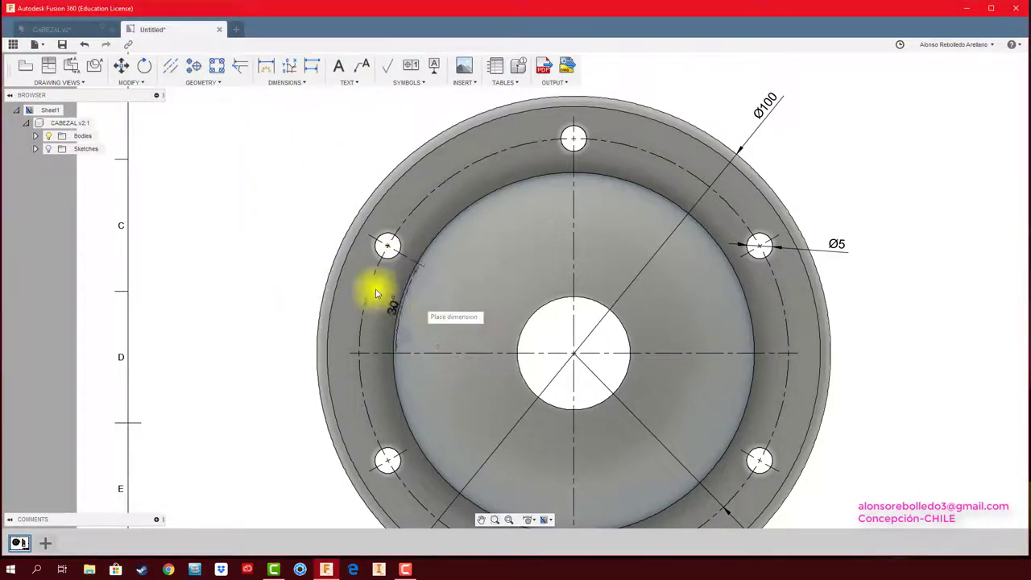
left_click(304, 262)
scroll(242, 229, "down", 3)
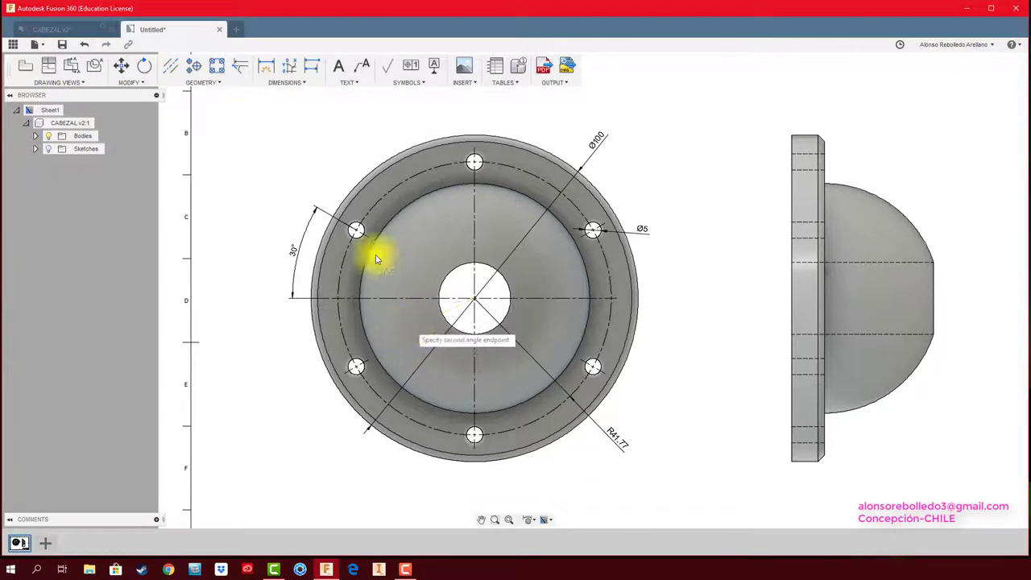
- Dimension the centre hole as Ø22
left_click(266, 66)
left_click(418, 319)
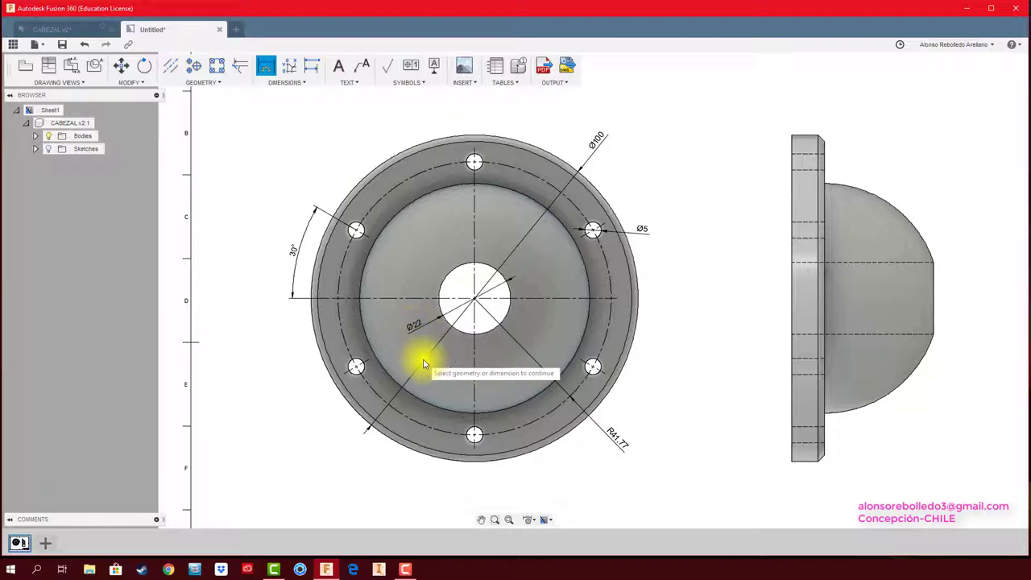
left_click(419, 356)
scroll(449, 376, "up", 1)
scroll(470, 379, "up", 1)
scroll(698, 379, "down", 1)
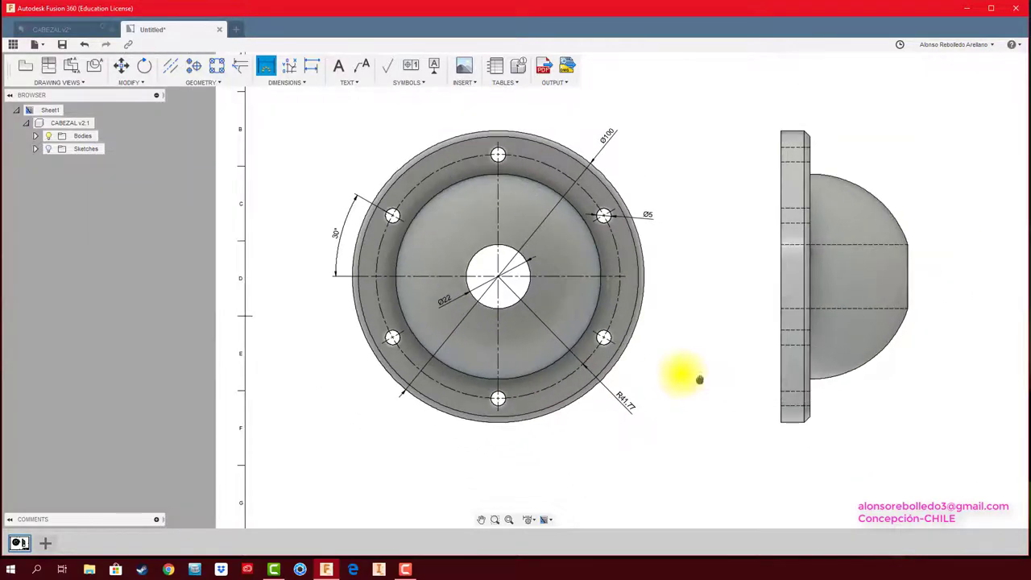
scroll(677, 377, "up", 1)
middle_click_drag(661, 380, 650, 409)
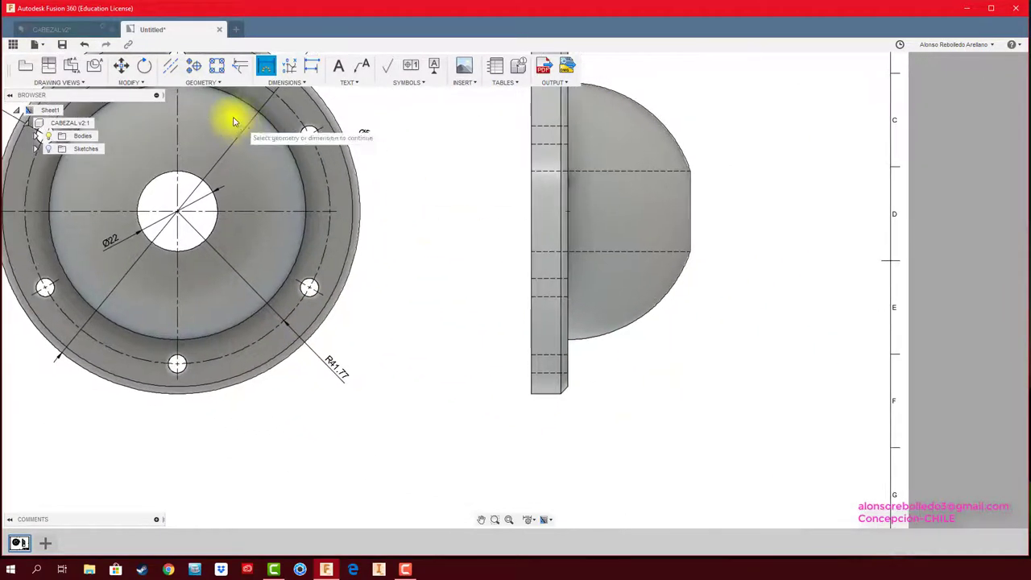
left_click(169, 71)
- Add a centerline between two edges of the side view
left_click(625, 251)
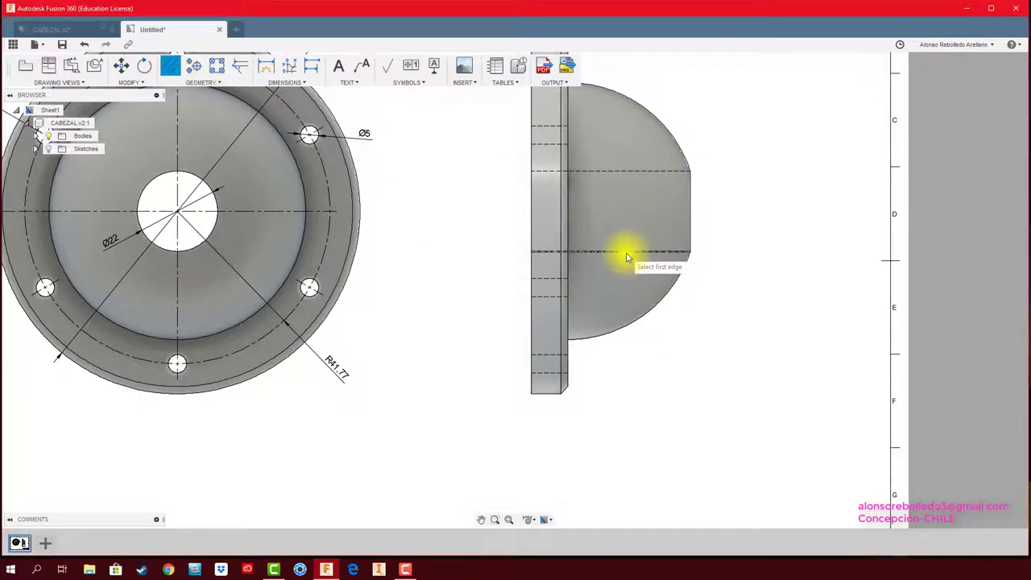
left_click(637, 172)
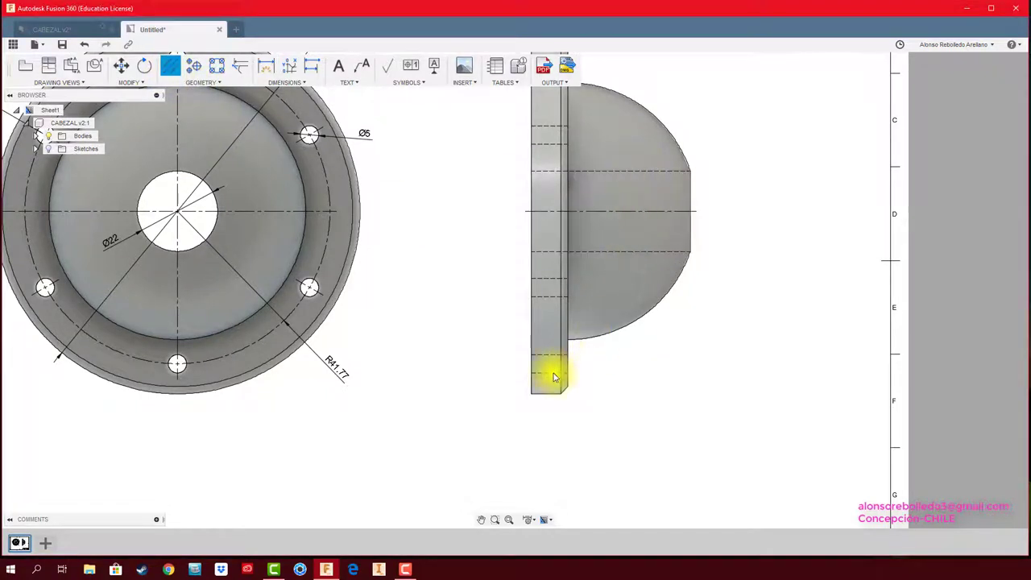
scroll(610, 394, "up", 1)
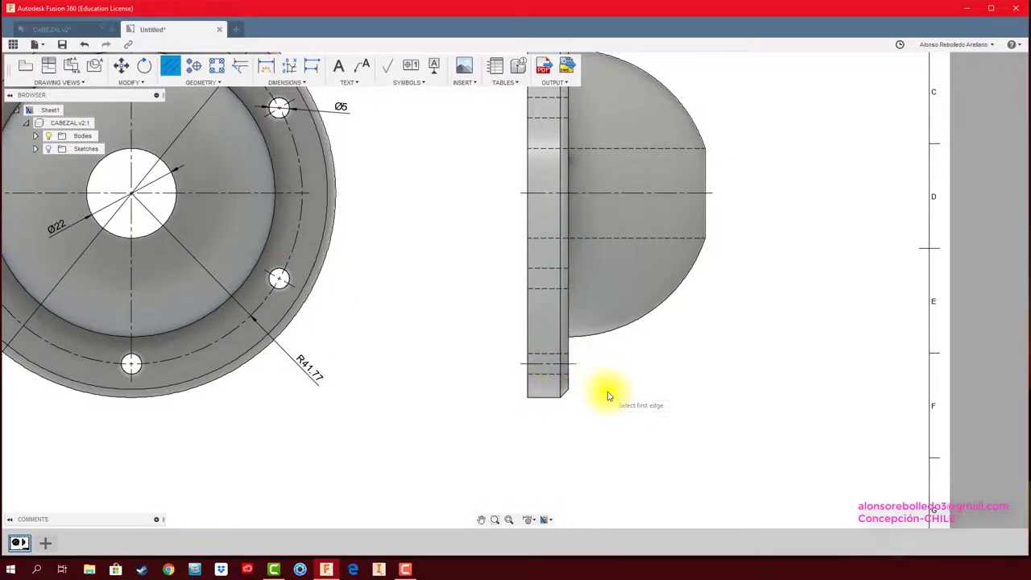
scroll(610, 395, "up", 2)
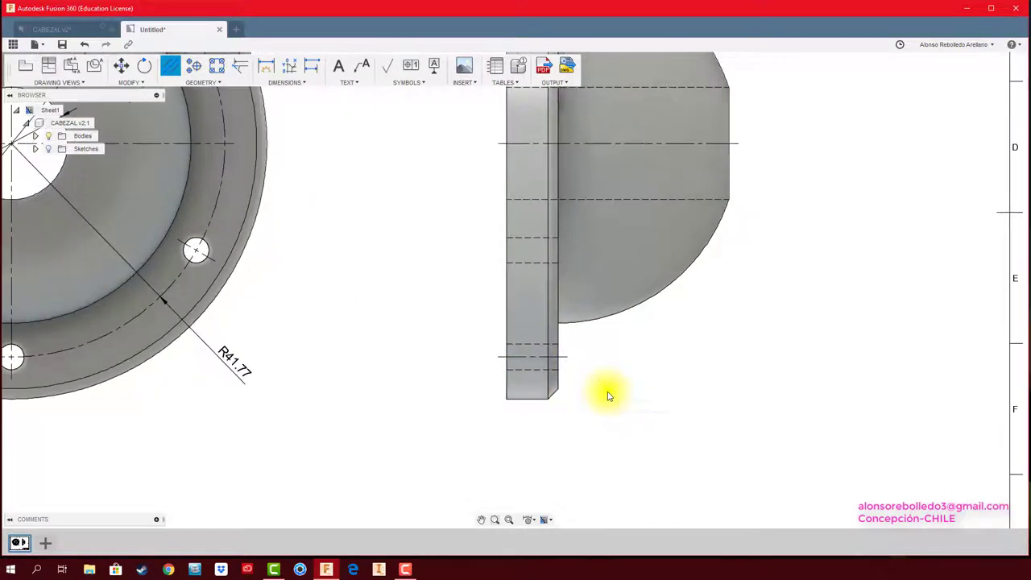
- Dimension the side-view plate bottom with a 10 overall and an 8 dimension
left_click(264, 68)
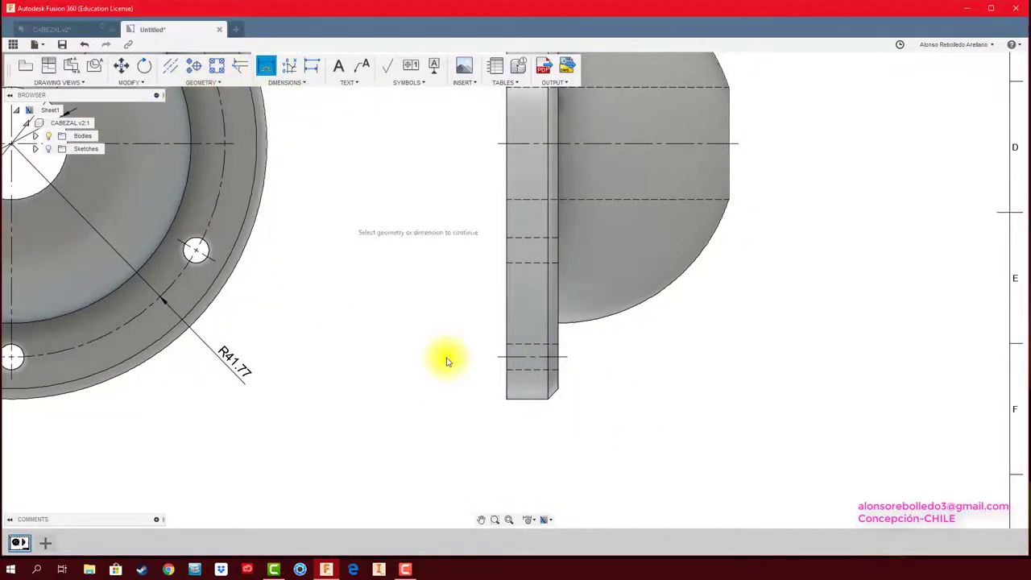
left_click(556, 394)
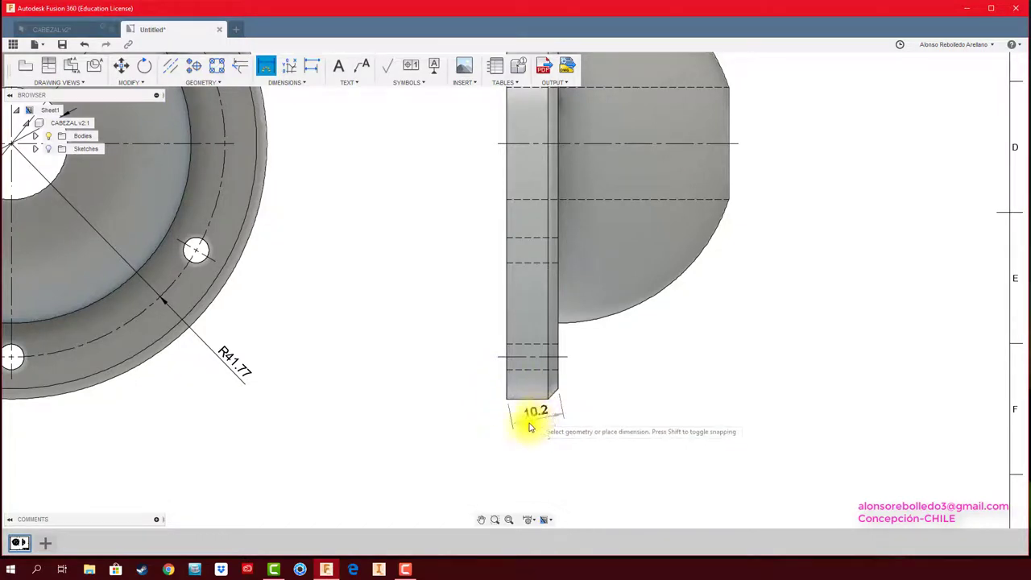
left_click(501, 449)
scroll(580, 412, "up", 2)
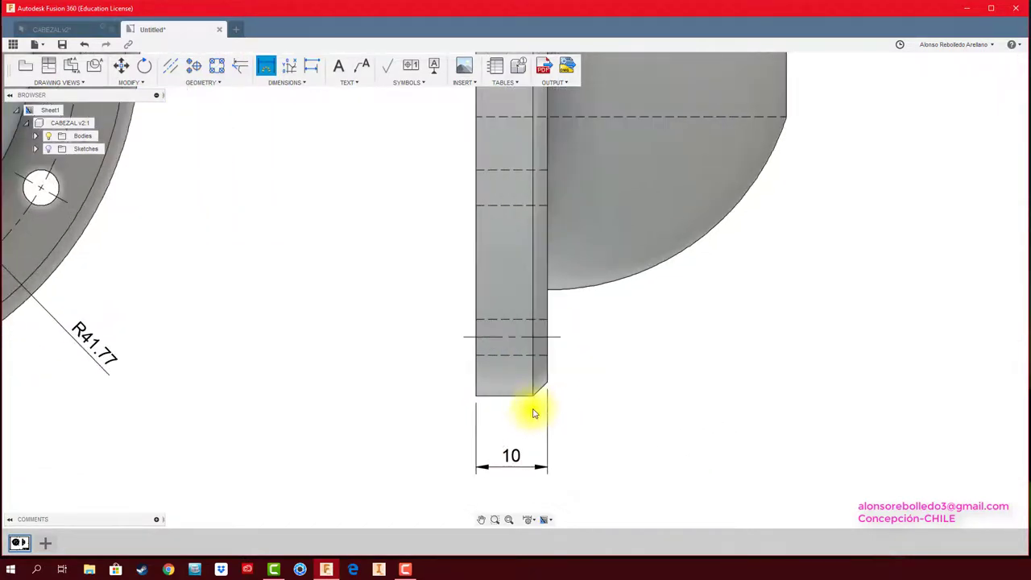
left_click(510, 423)
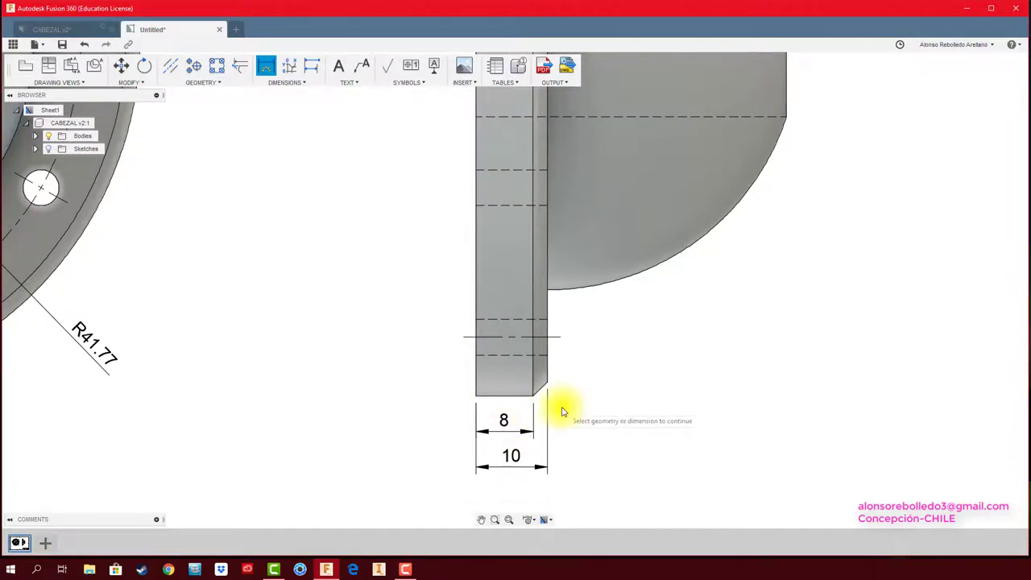
- Dimension the chamfer at the top of the side-view plate with a 45° angle
scroll(589, 396, "down", 3)
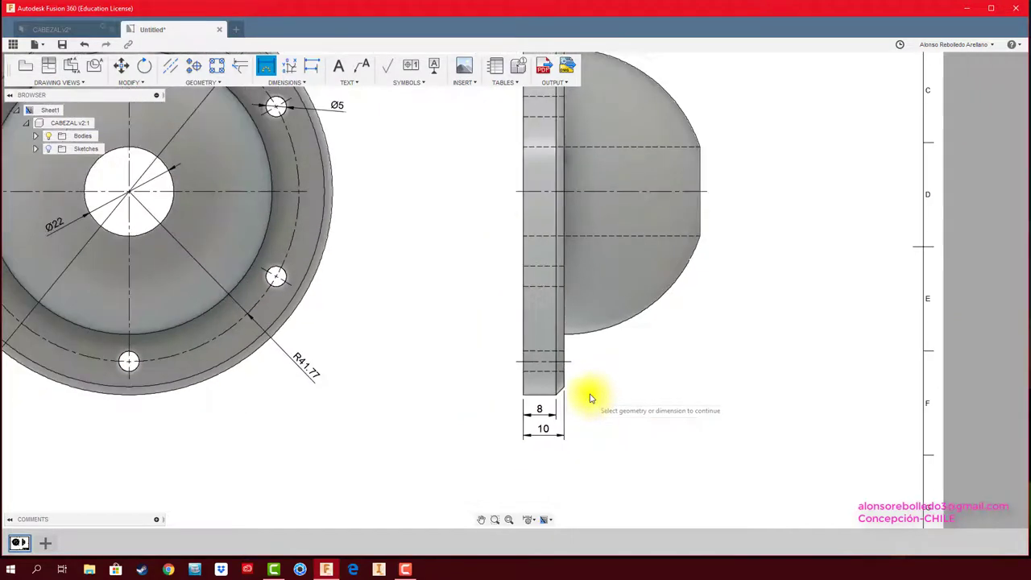
scroll(610, 242, "up", 2)
scroll(612, 161, "up", 1)
scroll(605, 161, "up", 2)
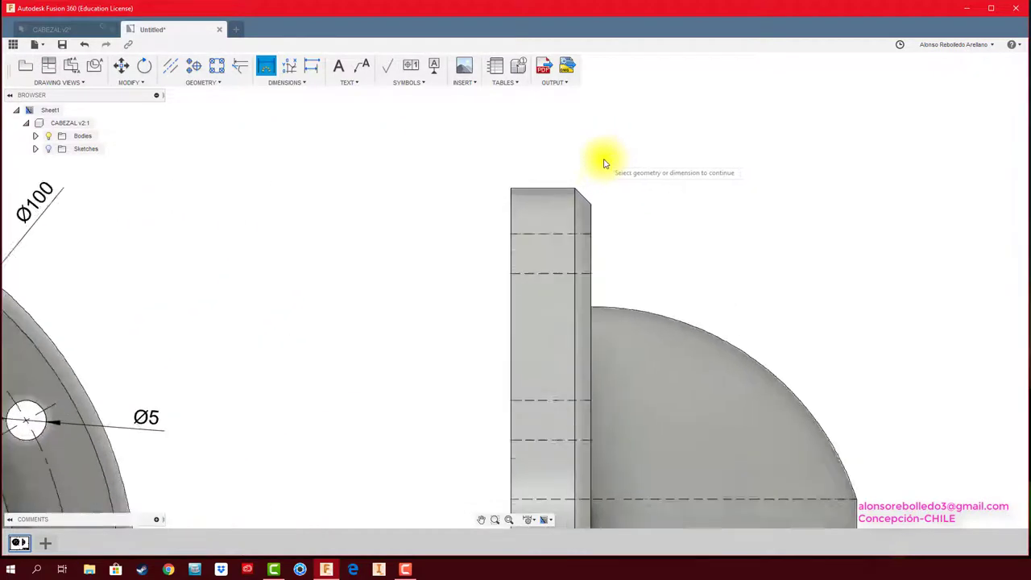
scroll(605, 161, "up", 2)
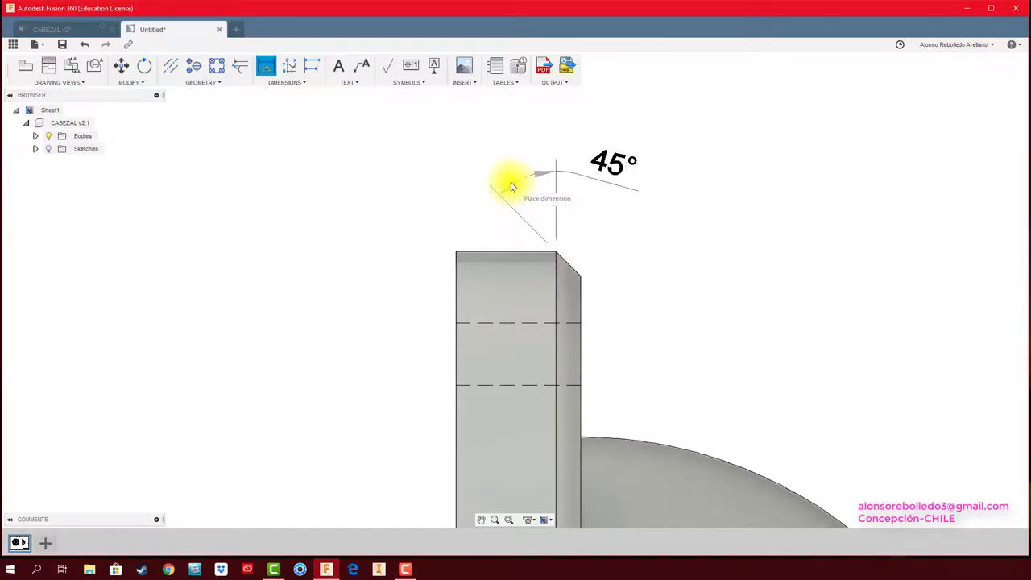
scroll(640, 249, "down", 2)
scroll(639, 249, "down", 2)
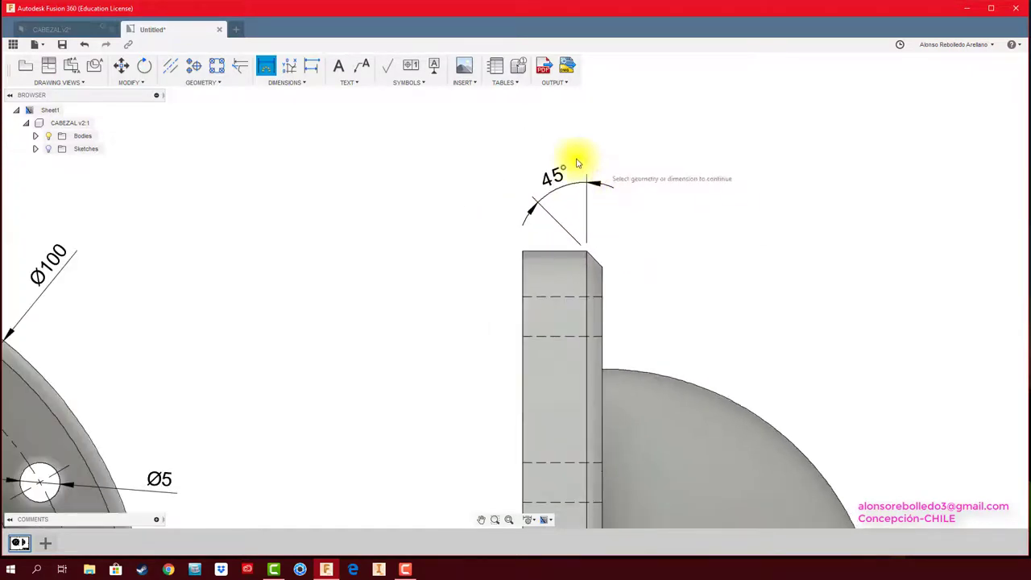
scroll(450, 306, "down", 2)
scroll(428, 299, "down", 2)
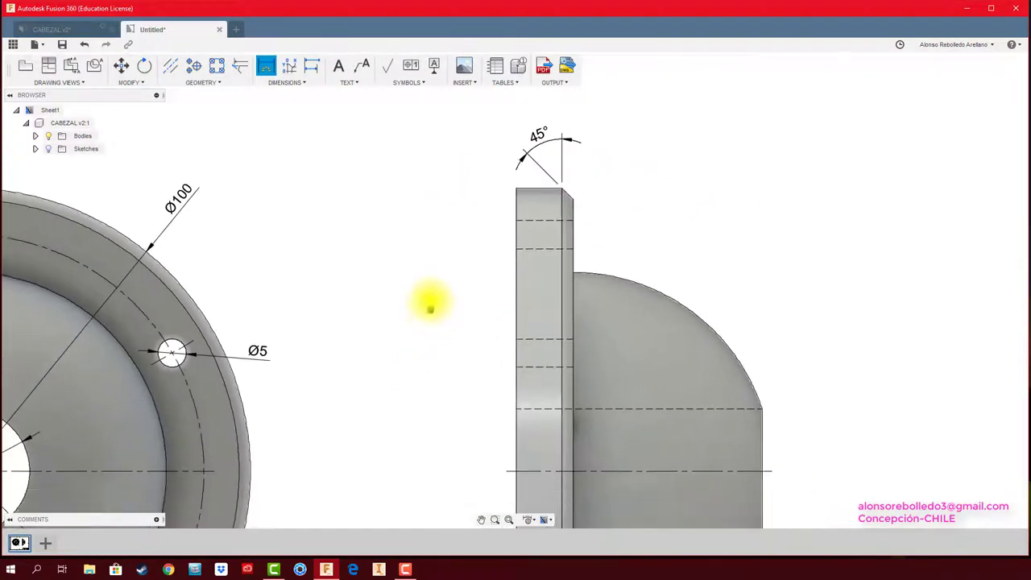
scroll(419, 334, "down", 1)
scroll(436, 314, "down", 1)
scroll(437, 314, "down", 1)
scroll(594, 281, "down", 1)
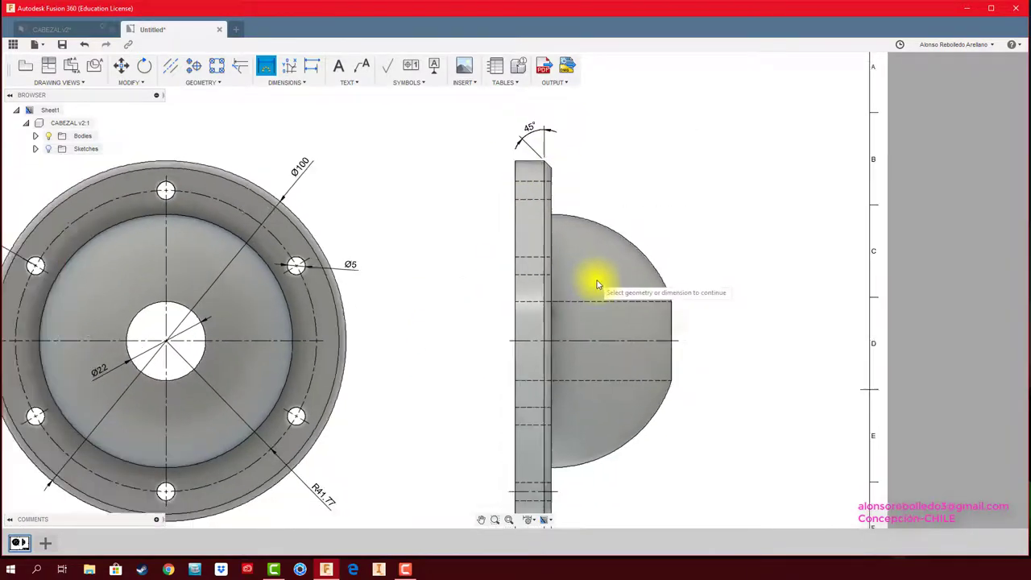
scroll(580, 362, "down", 2)
scroll(548, 441, "up", 3)
scroll(540, 419, "up", 2)
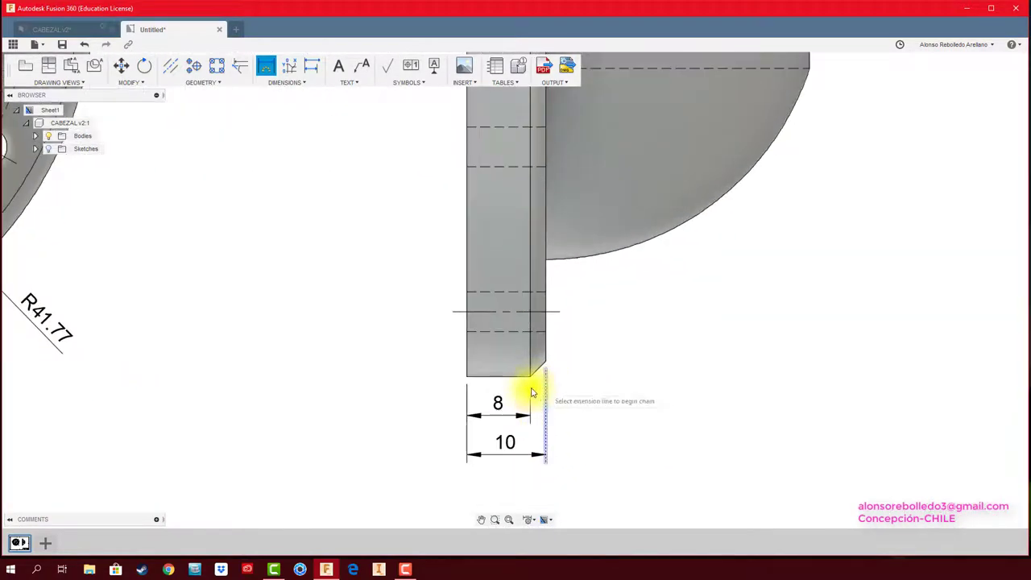
left_click(531, 392)
scroll(587, 356, "down", 2)
scroll(594, 402, "down", 2)
scroll(599, 362, "up", 1)
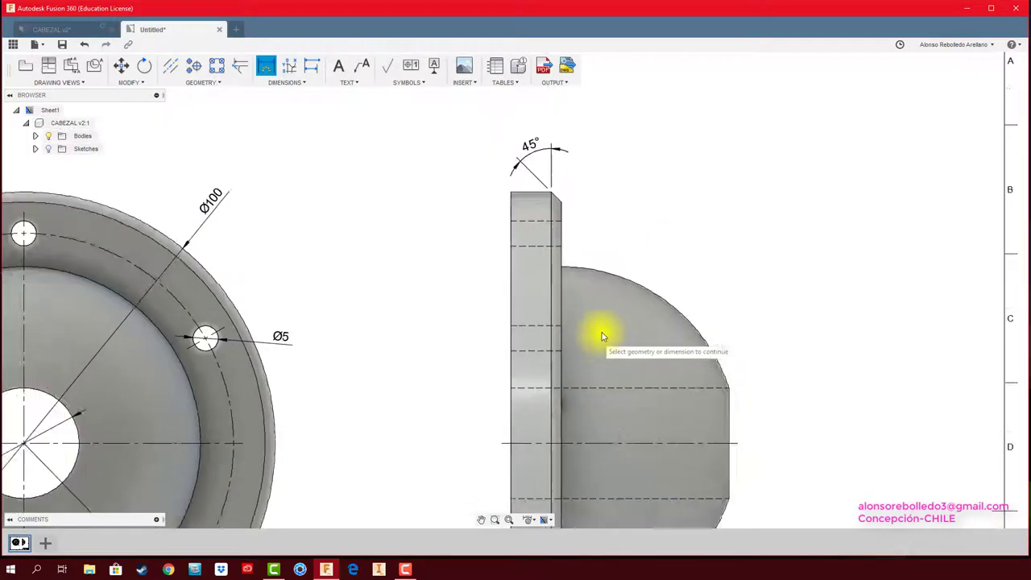
scroll(602, 337, "down", 2)
middle_click_drag(626, 379, 629, 237)
scroll(617, 246, "up", 1)
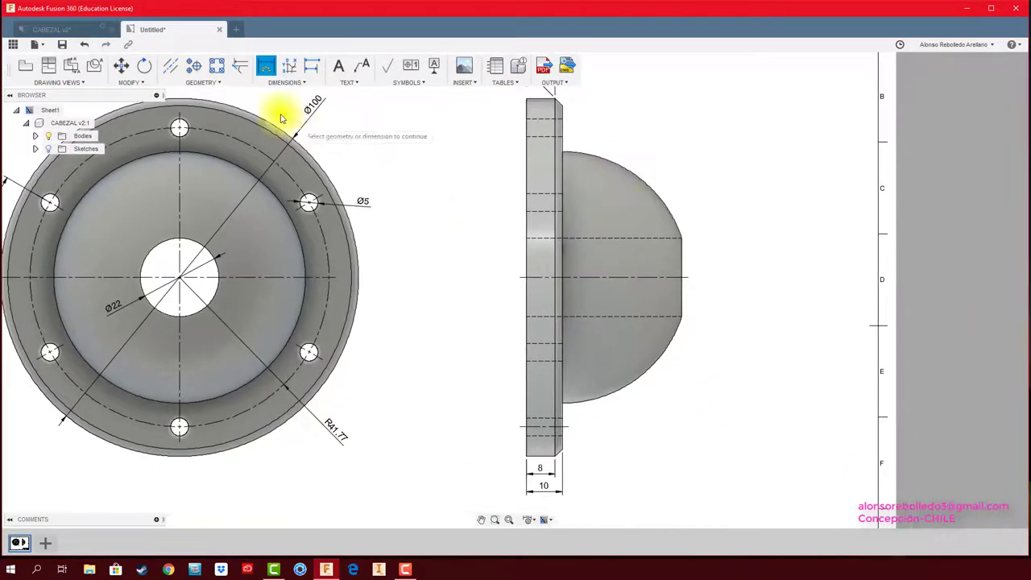
- Add R35.15 to the side view's dome arc and a 43.38 overall length dimension
left_click(652, 371)
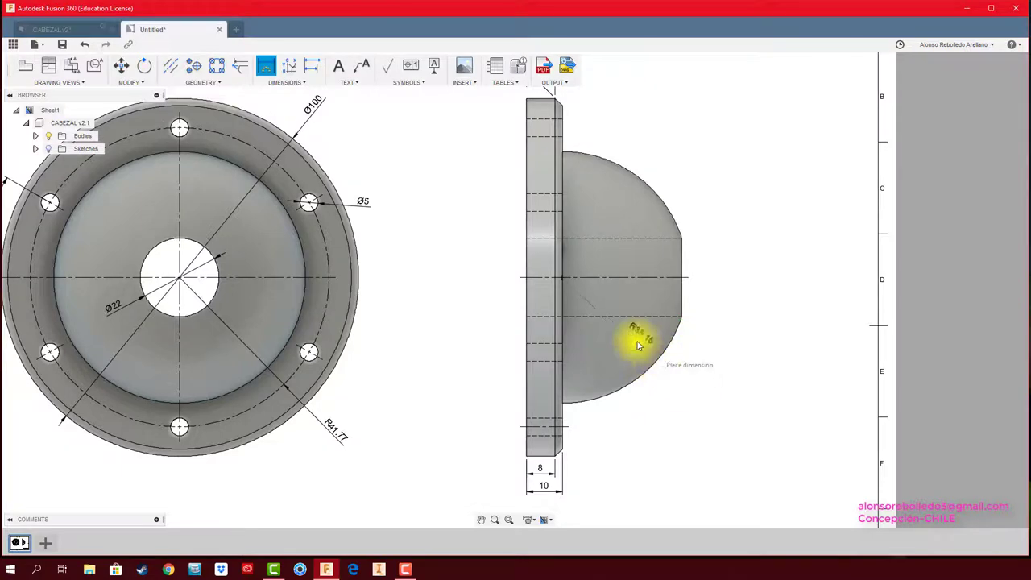
left_click(658, 403)
scroll(701, 387, "down", 2)
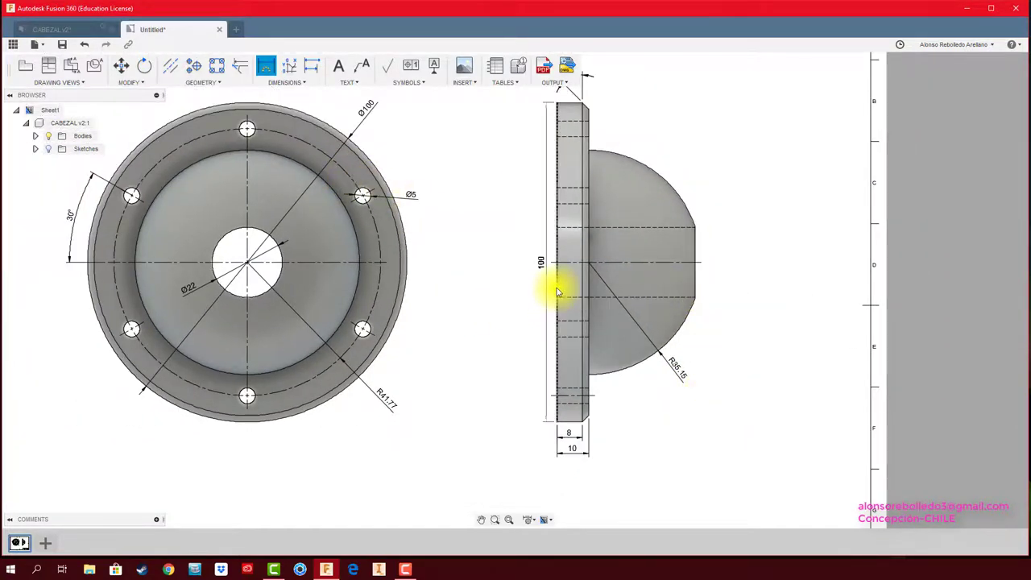
left_click(688, 296)
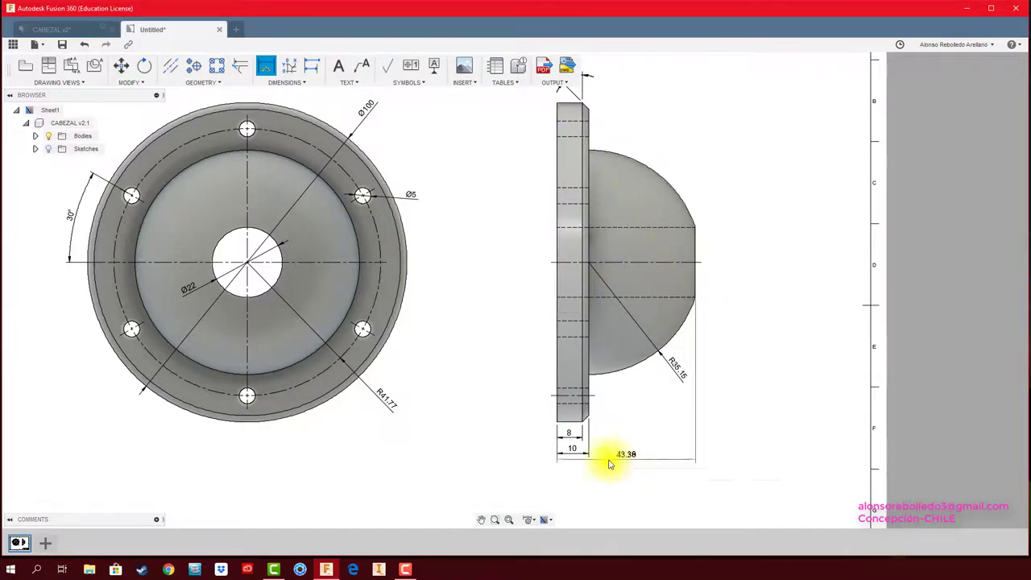
scroll(714, 356, "up", 2)
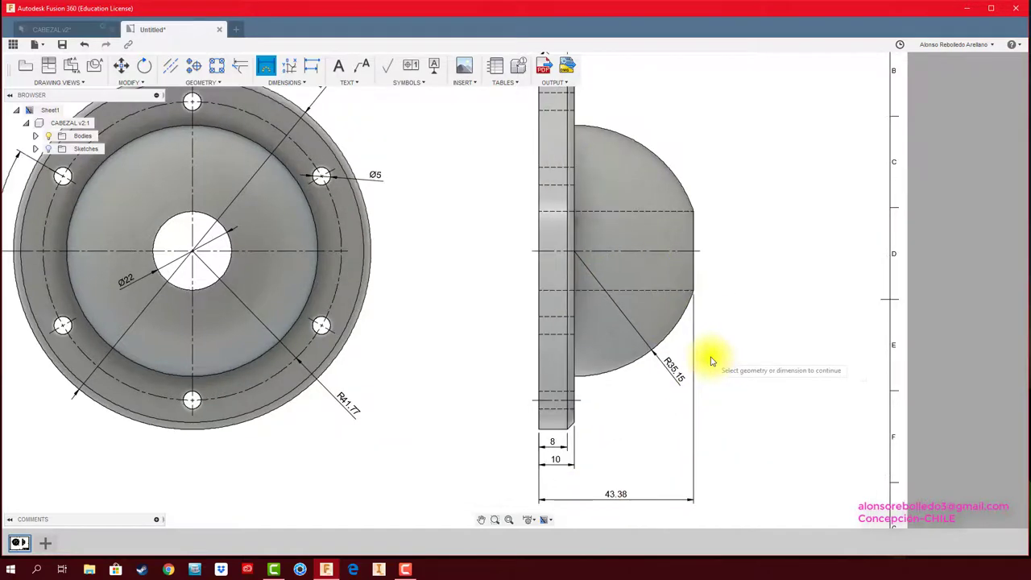
scroll(714, 357, "down", 3)
scroll(721, 346, "up", 1)
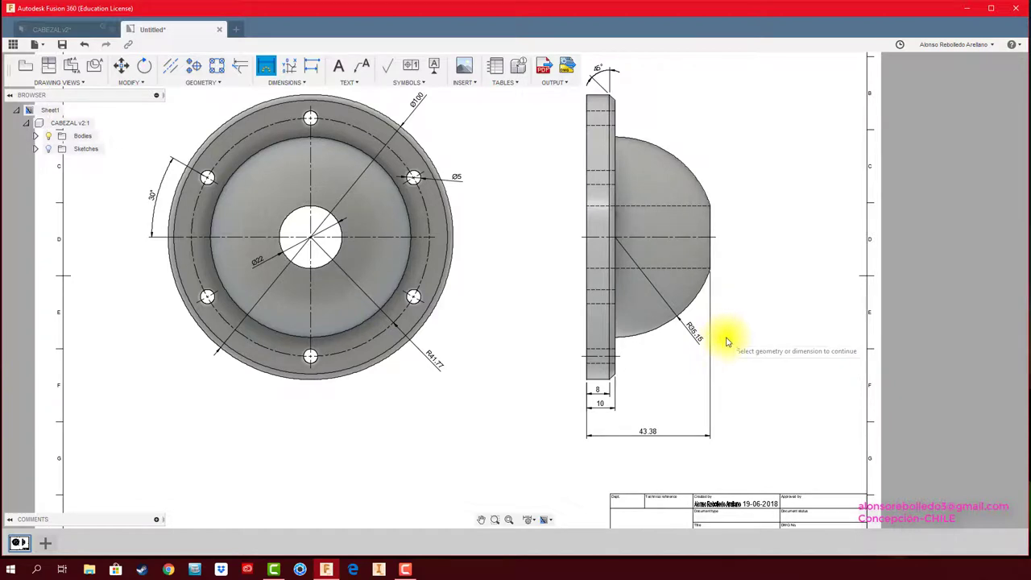
middle_click_drag(488, 341, 540, 415)
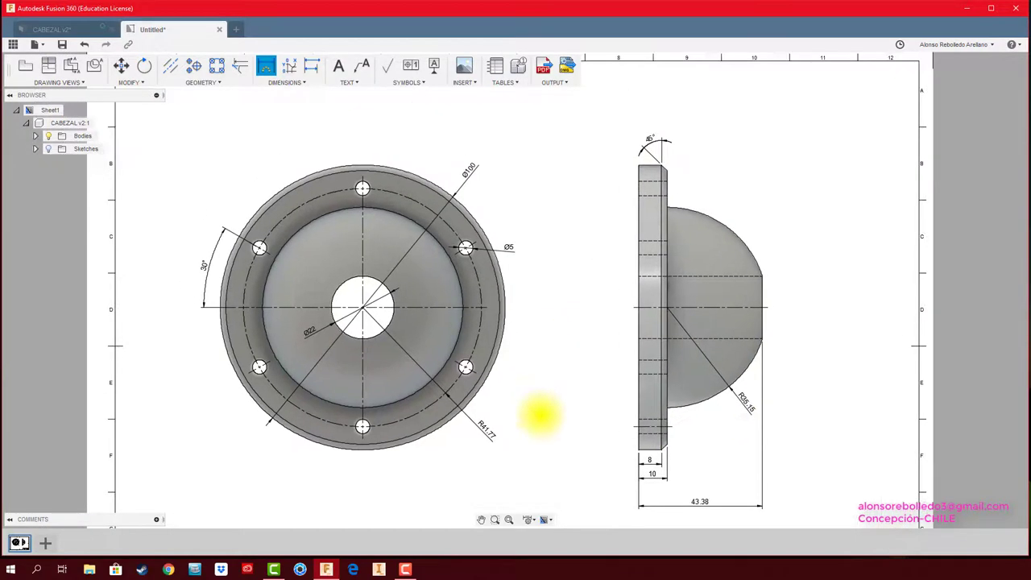
scroll(536, 398, "down", 1)
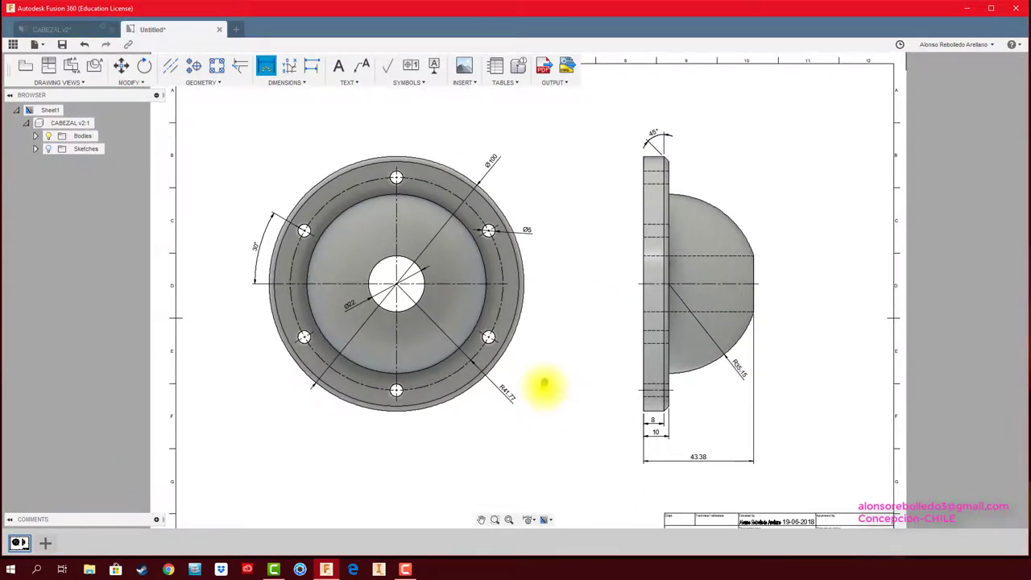
middle_click_drag(544, 387, 558, 397)
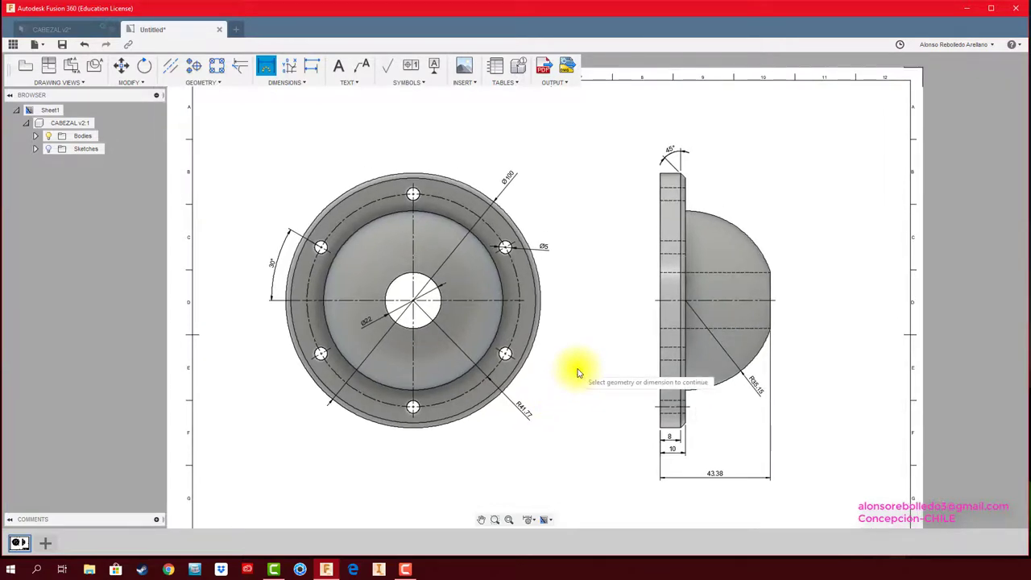
scroll(576, 373, "down", 3)
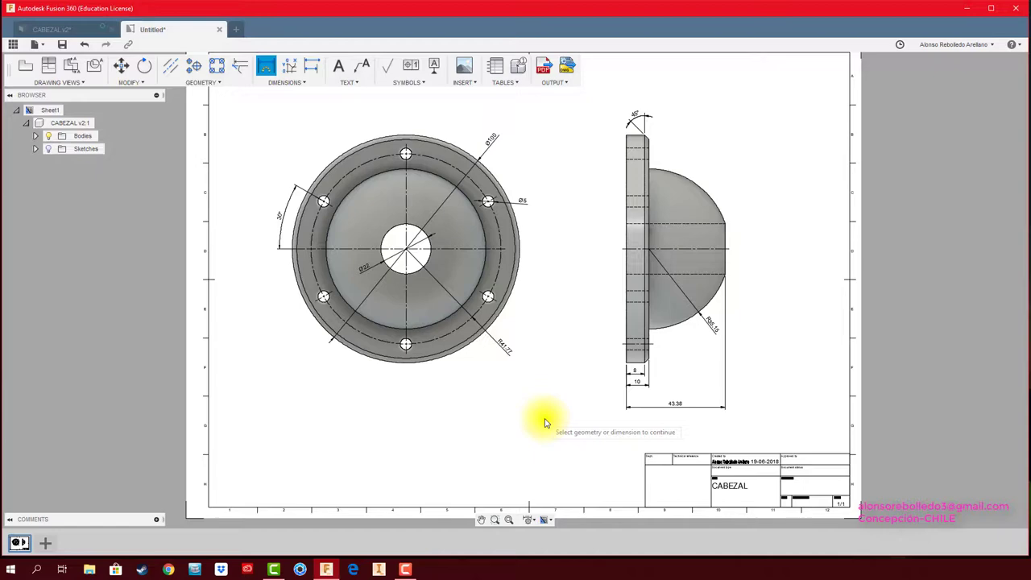
scroll(546, 427, "up", 1)
scroll(568, 435, "up", 1)
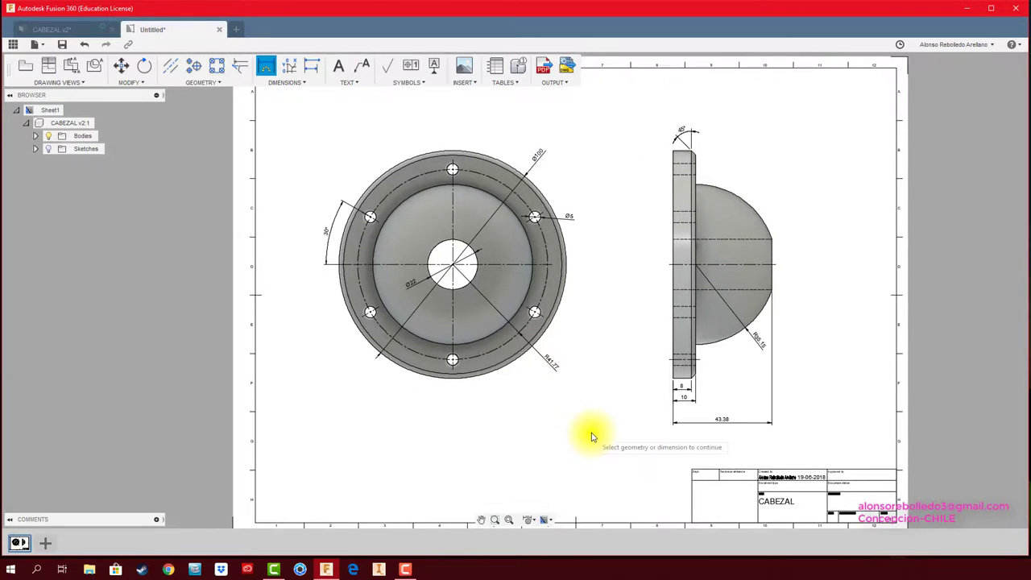
scroll(593, 435, "up", 2)
scroll(592, 423, "up", 1)
scroll(596, 451, "up", 1)
scroll(604, 476, "up", 1)
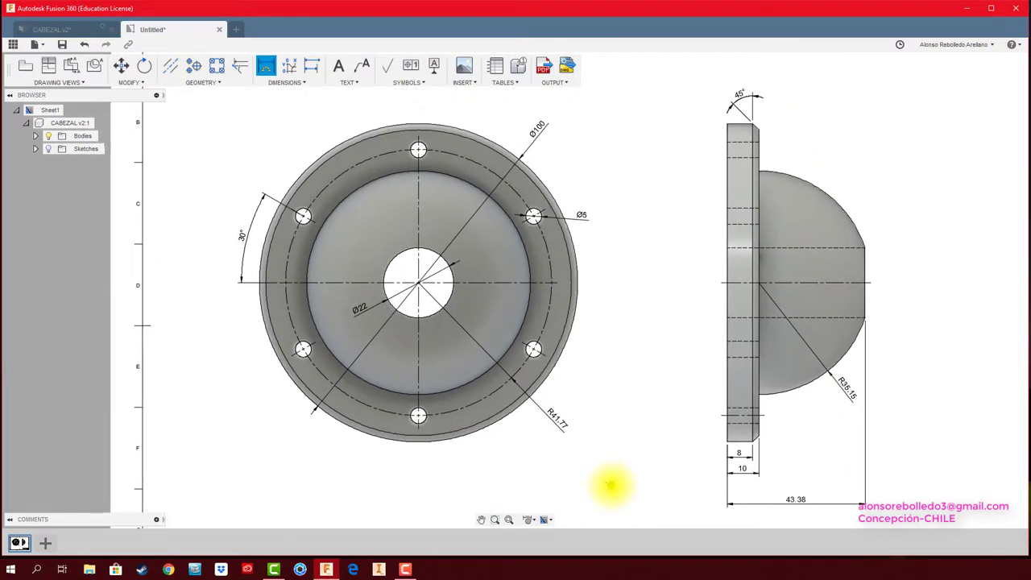